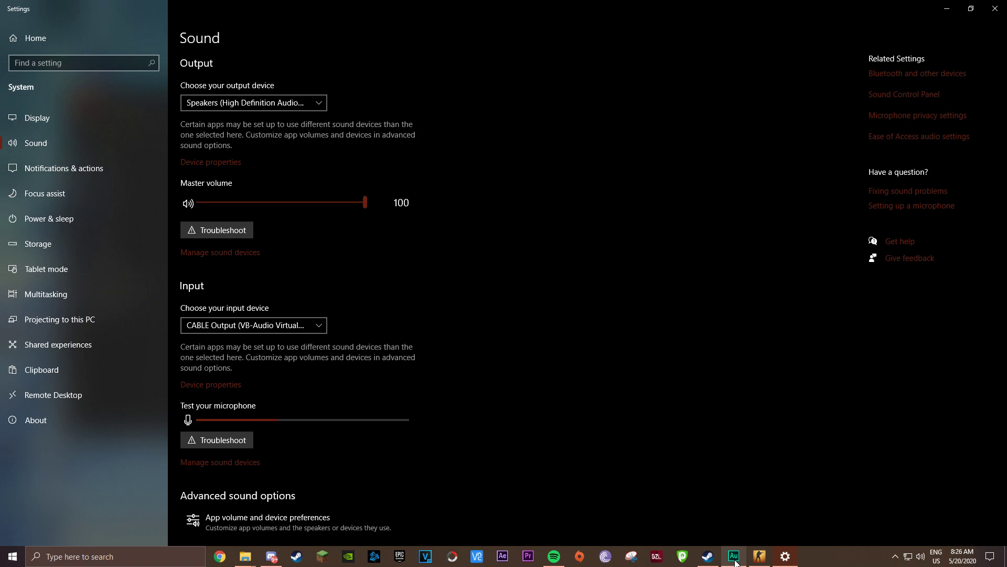
Reach the Sound settings page from the taskbar speaker icon's quick options
left_click(734, 557)
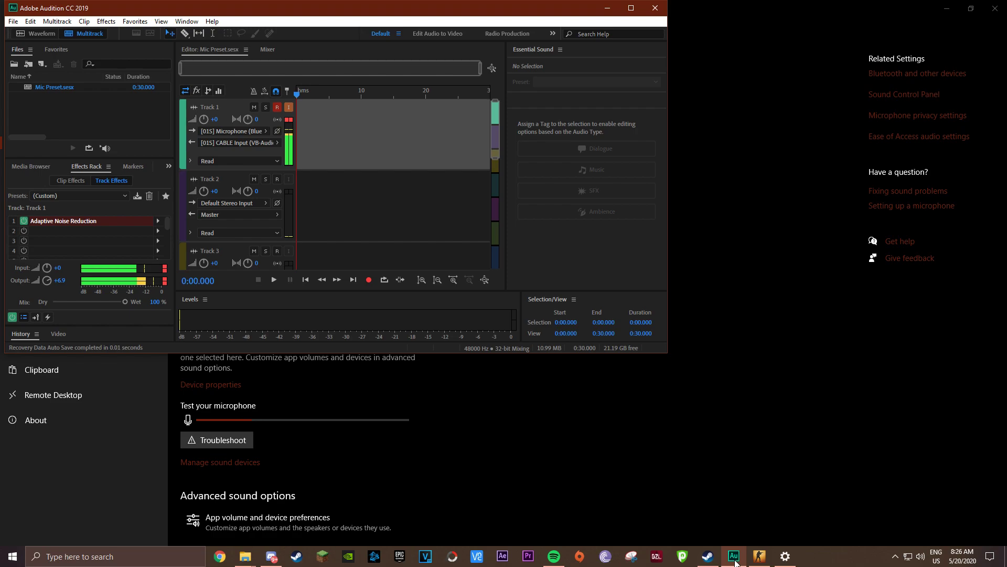
left_click(734, 556)
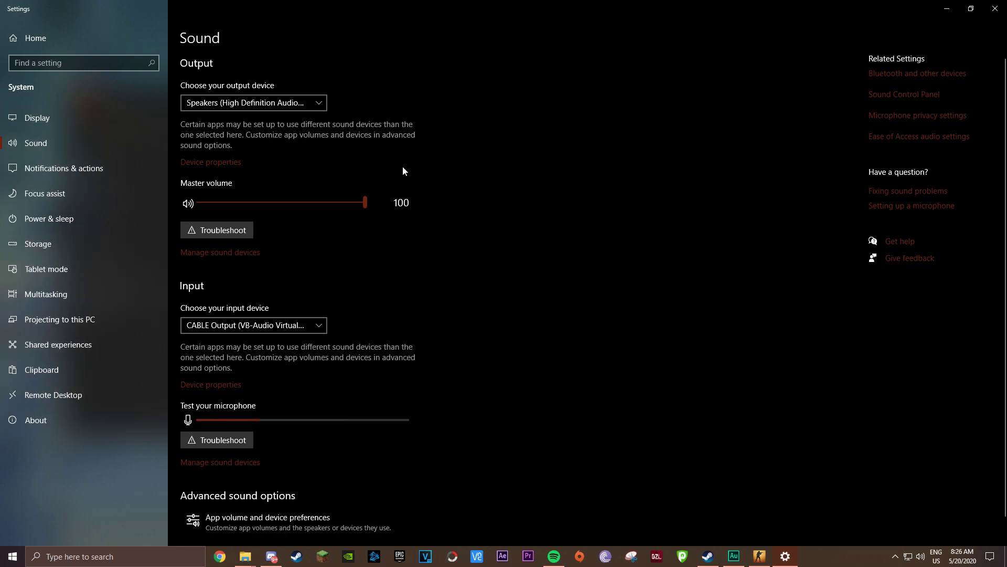
right_click(921, 556)
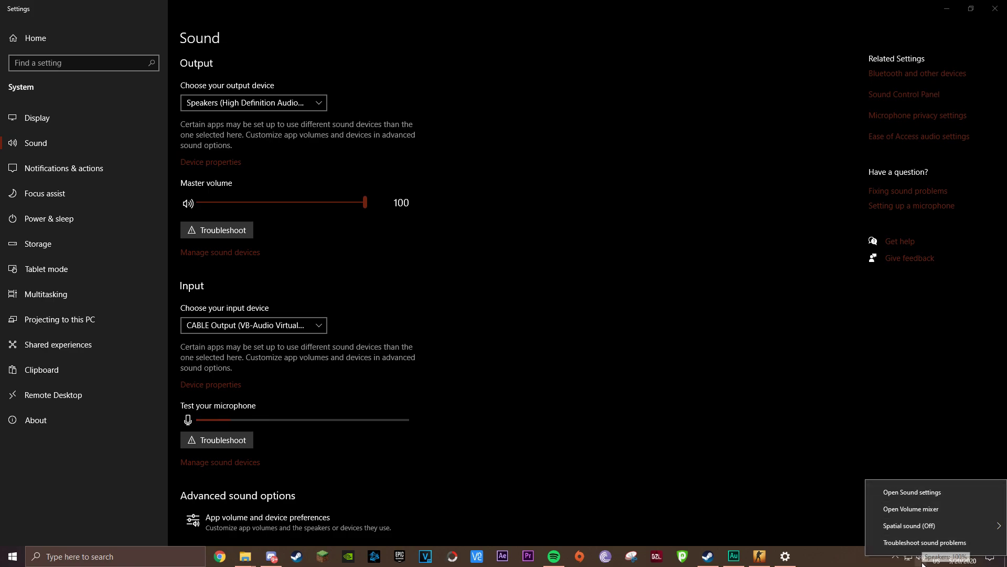
right_click(922, 563)
right_click(924, 557)
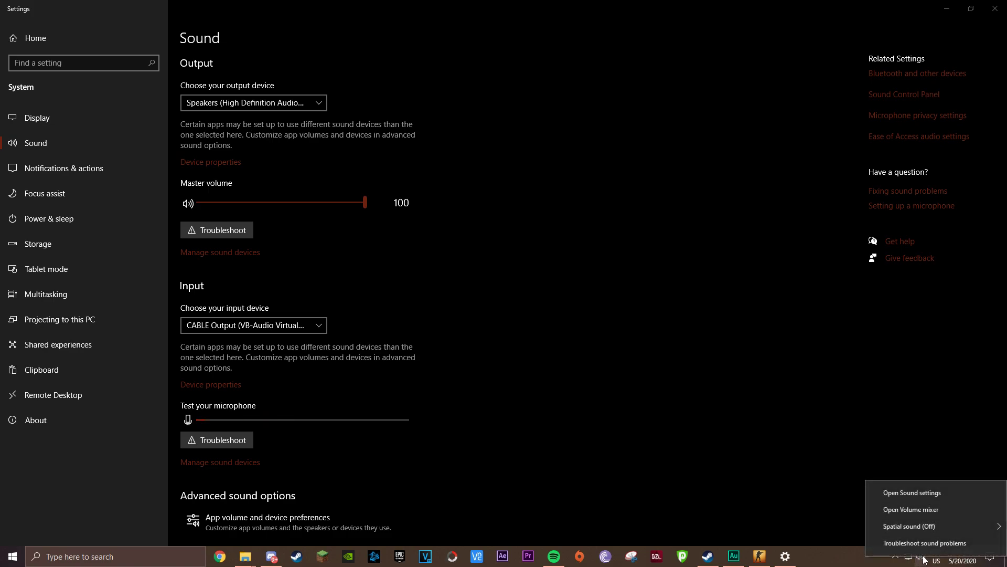
left_click(933, 494)
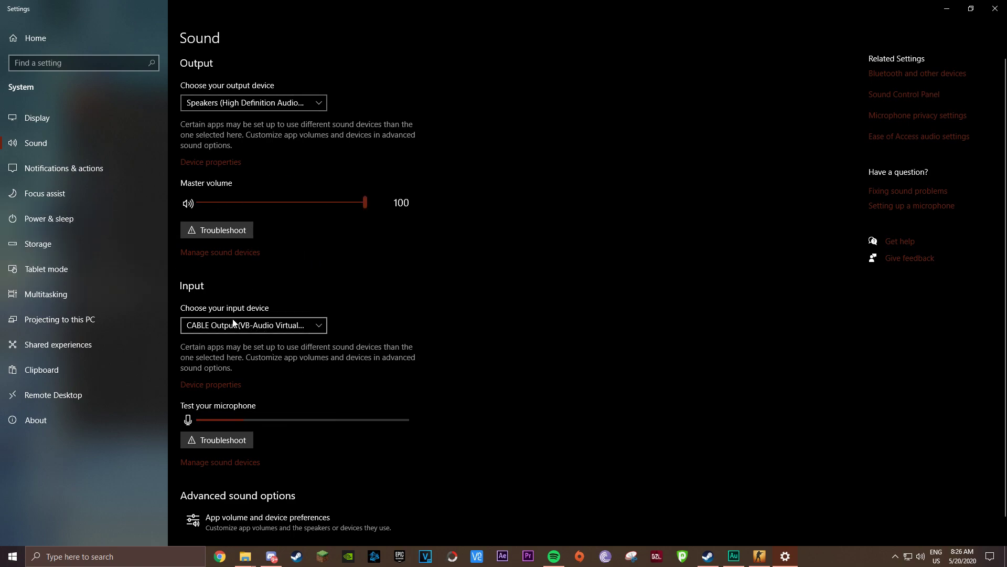
Keep Speakers as the system output device and go to App volume and device preferences
left_click(266, 104)
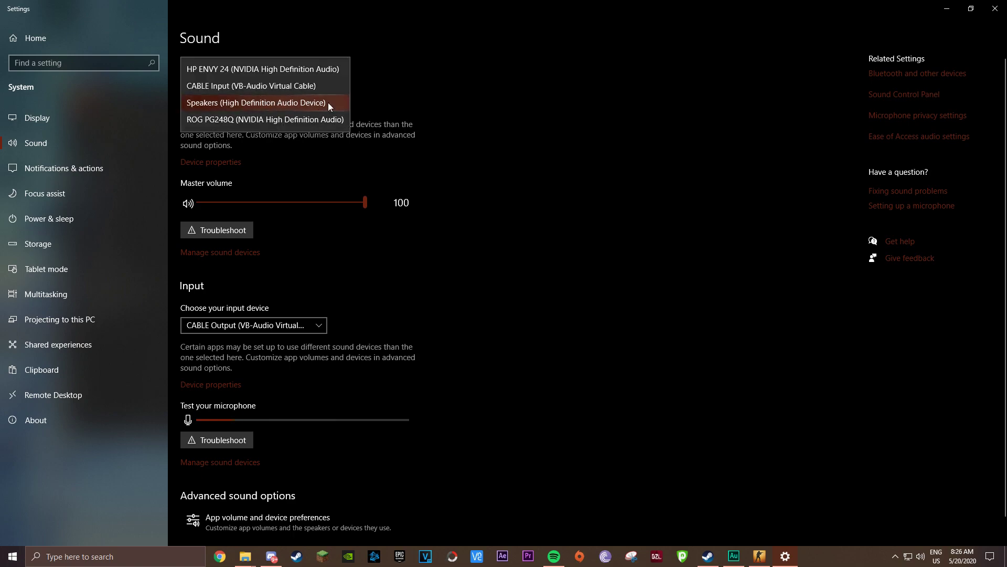
left_click(260, 107)
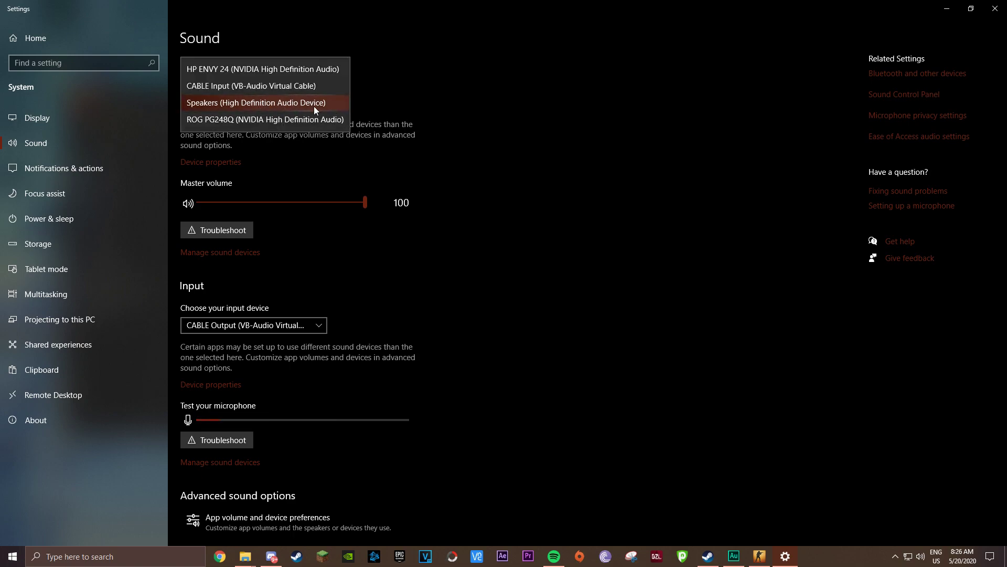
left_click(277, 329)
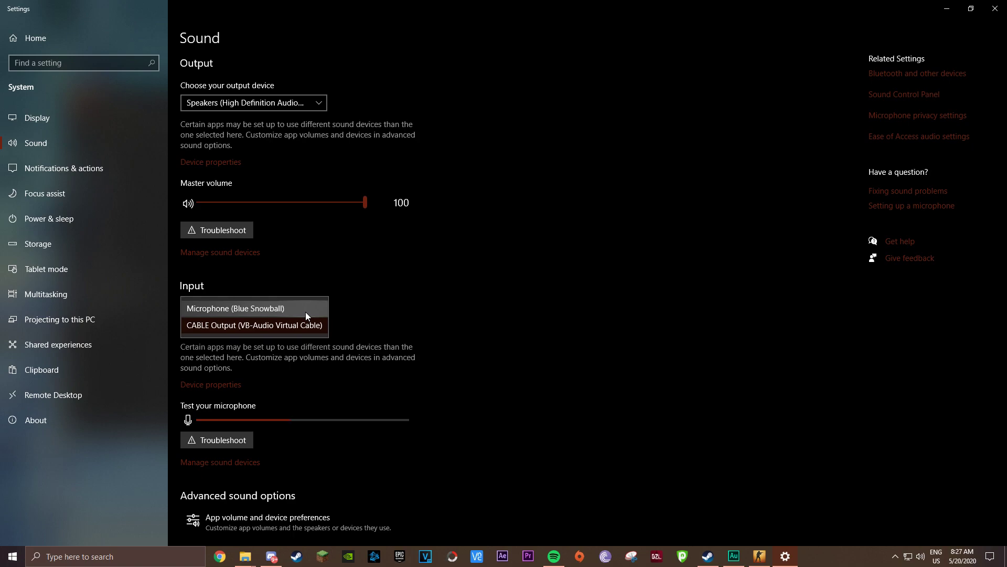
scroll(411, 285, "down", 1)
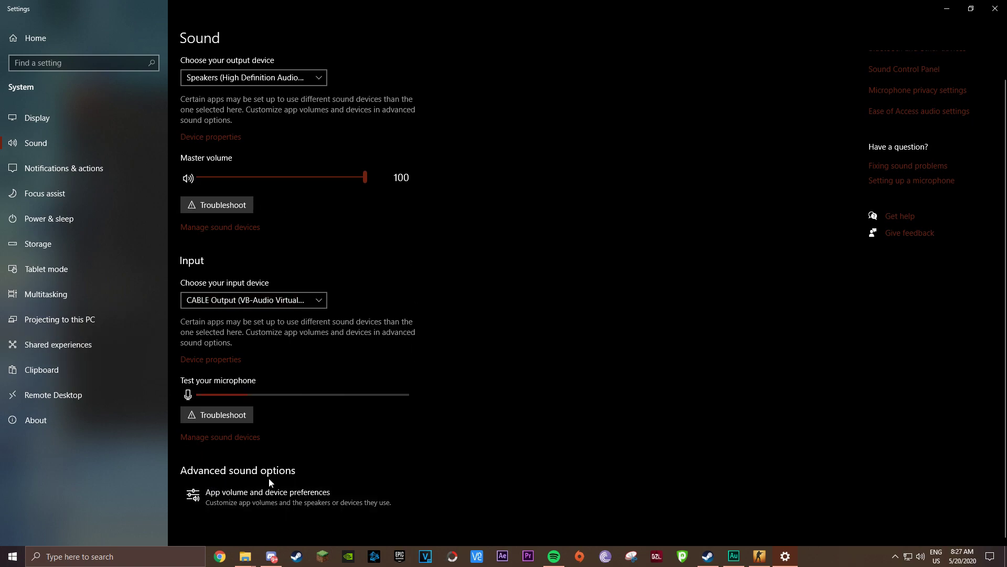
left_click(305, 504)
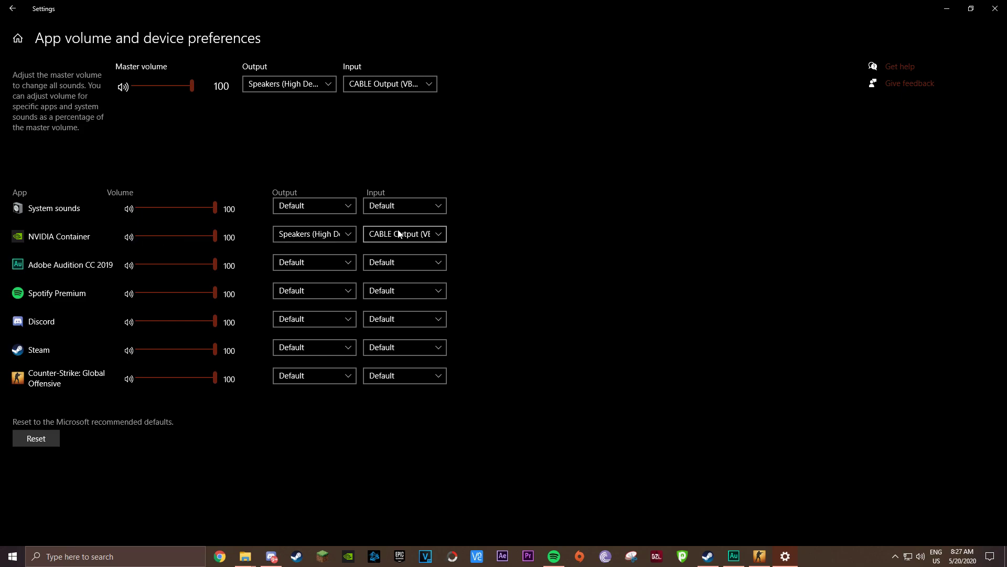
Route NVIDIA Container's output to the Speakers
left_click(331, 237)
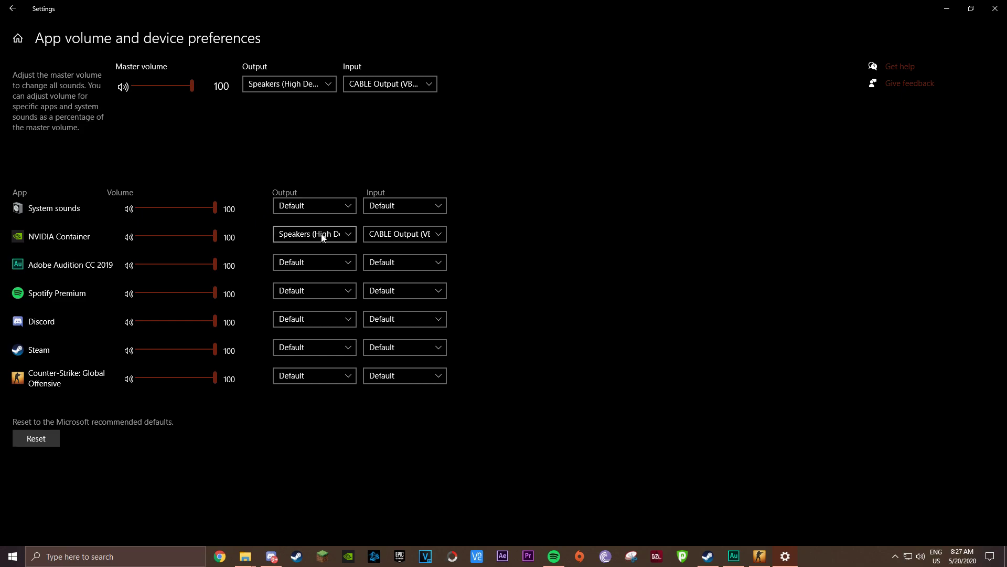
left_click(322, 234)
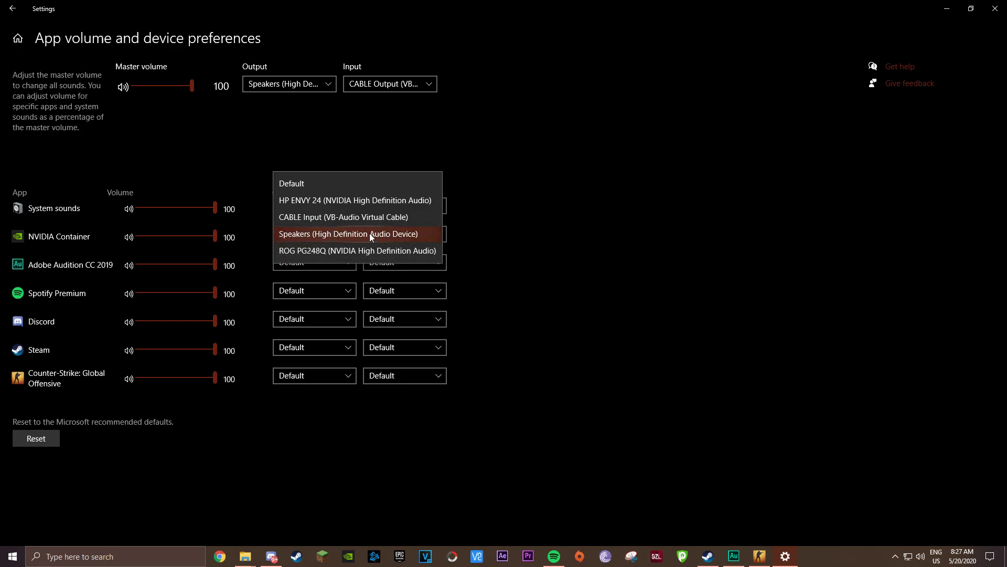
left_click(608, 231)
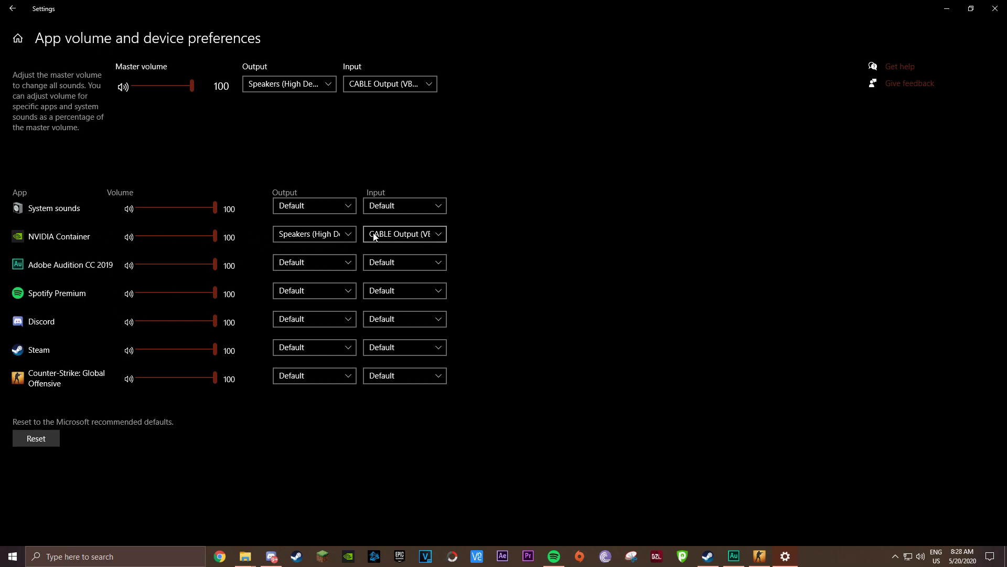
Set NVIDIA Container's input device to CABLE Output
left_click(414, 234)
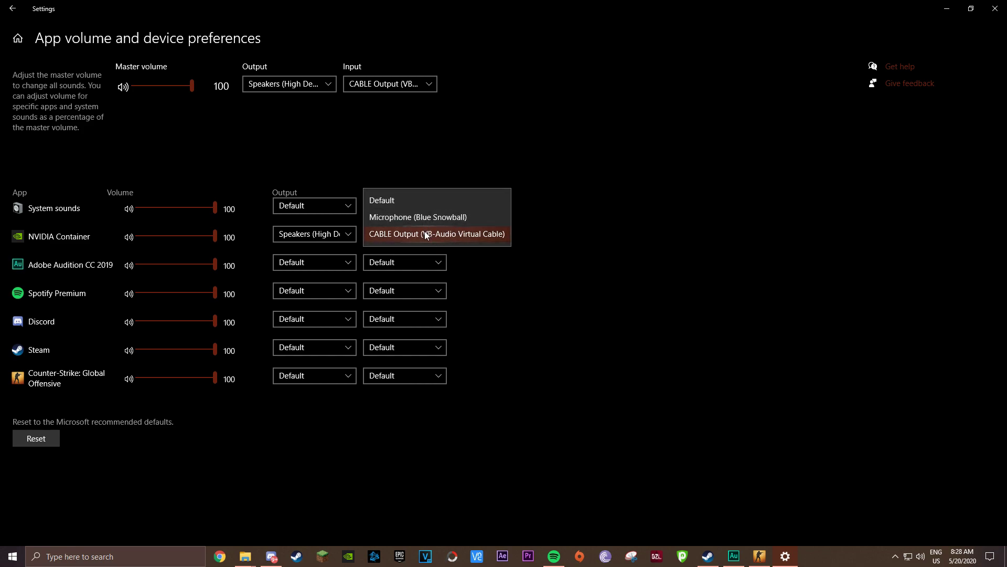
left_click(430, 234)
left_click(330, 234)
left_click(576, 236)
Confirm NVIDIA Container still outputs to Speakers and records from CABLE Output
left_click(332, 235)
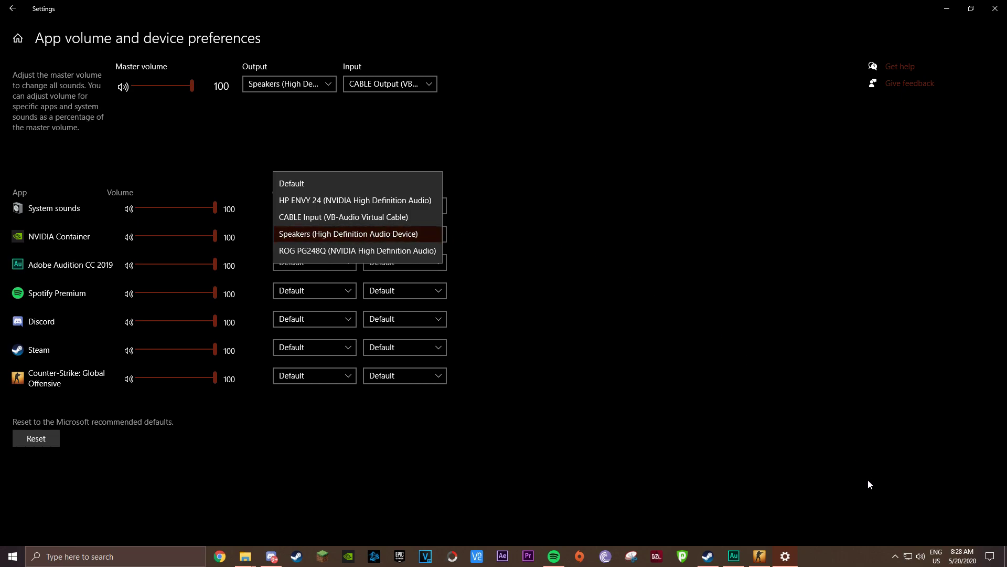
left_click(627, 338)
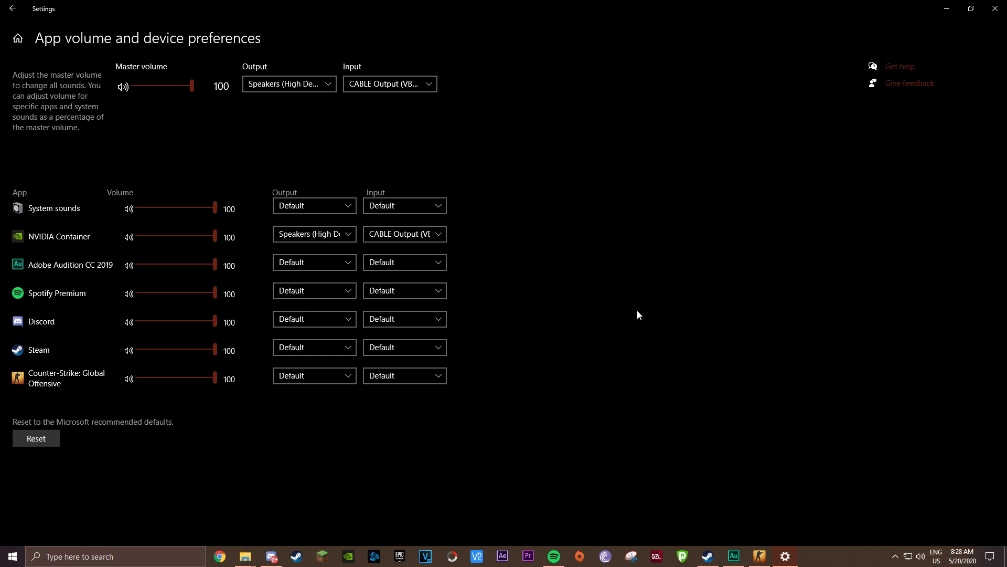
left_click(428, 237)
left_click(479, 237)
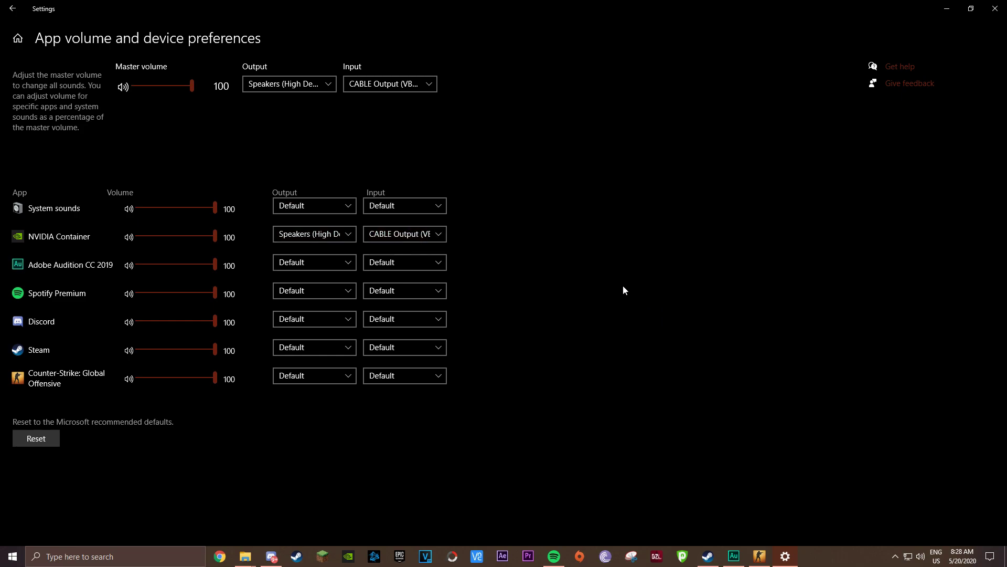